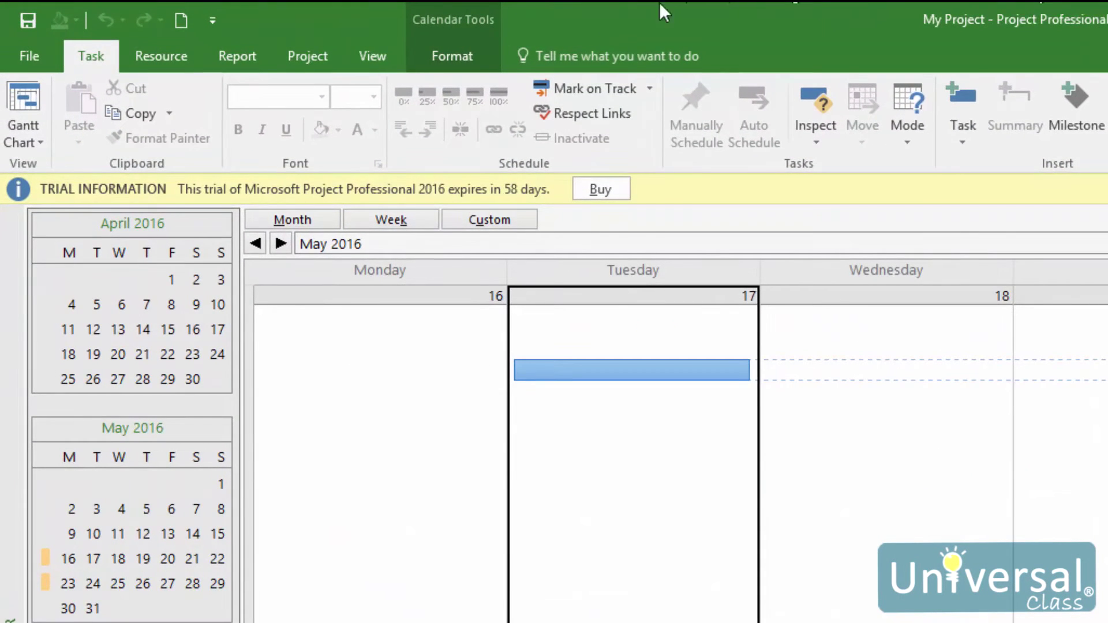
# In Project Information, leave the project calendar set to Standard and confirm
pyautogui.click(306, 54)
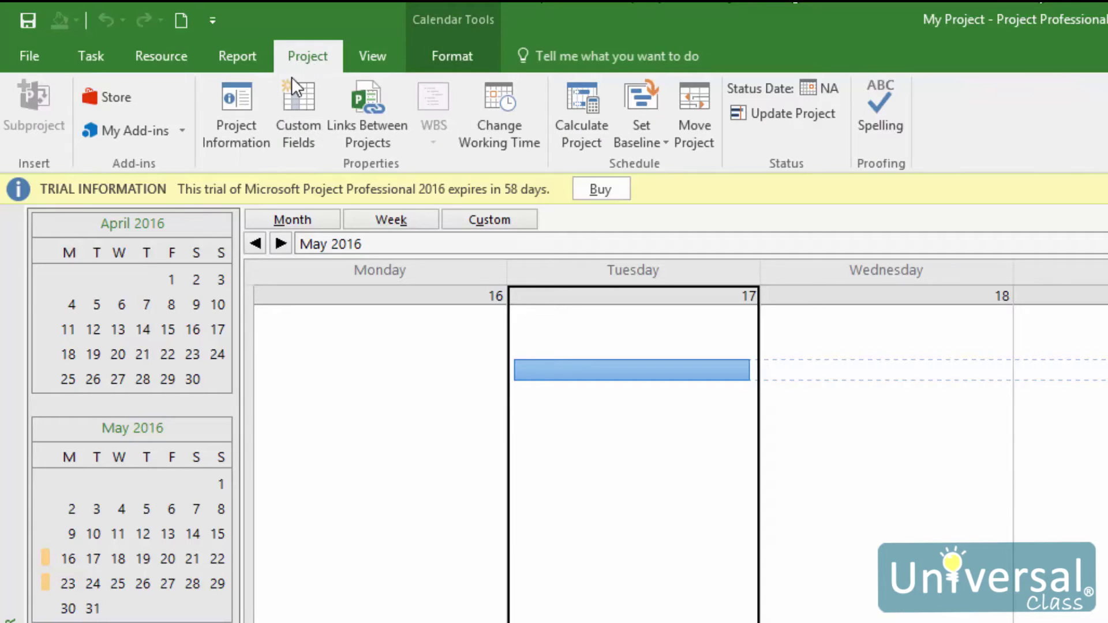
pyautogui.click(244, 124)
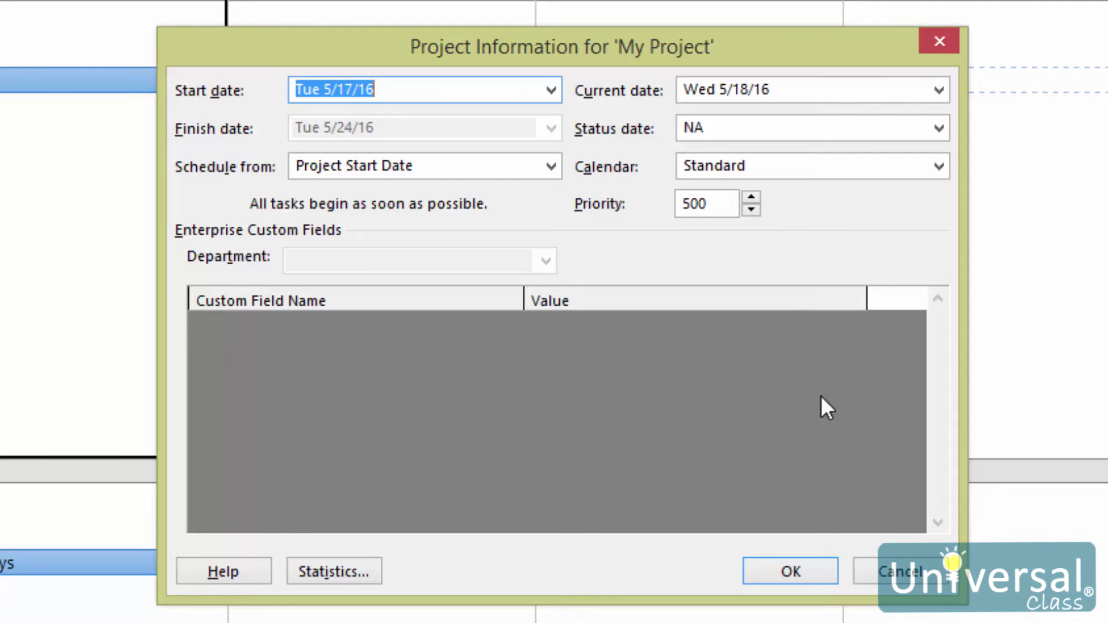
pyautogui.click(940, 166)
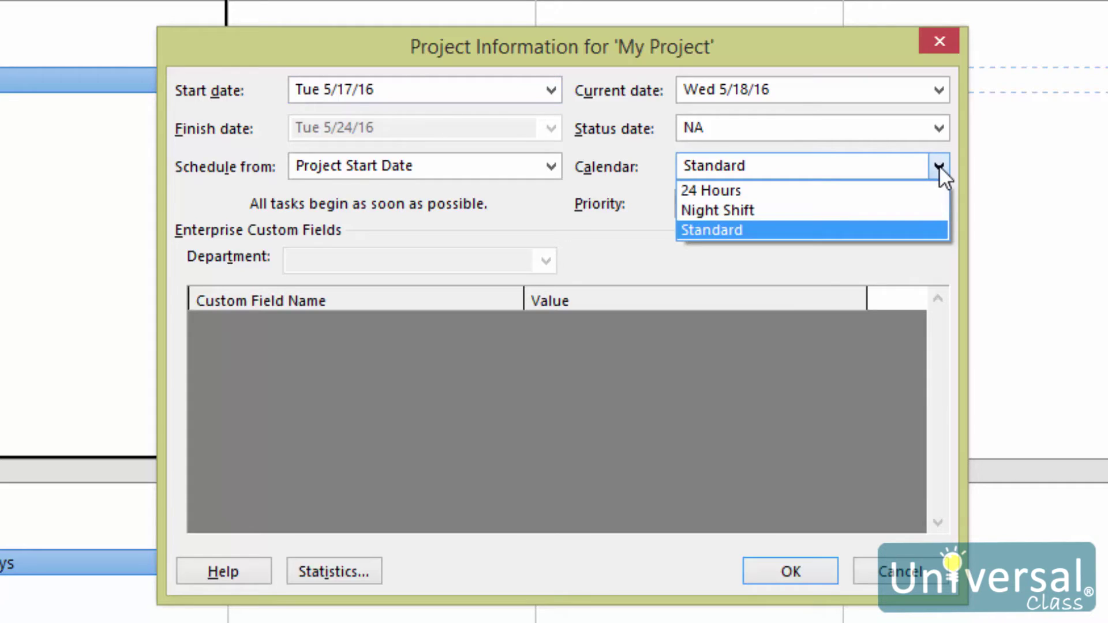
pyautogui.click(940, 166)
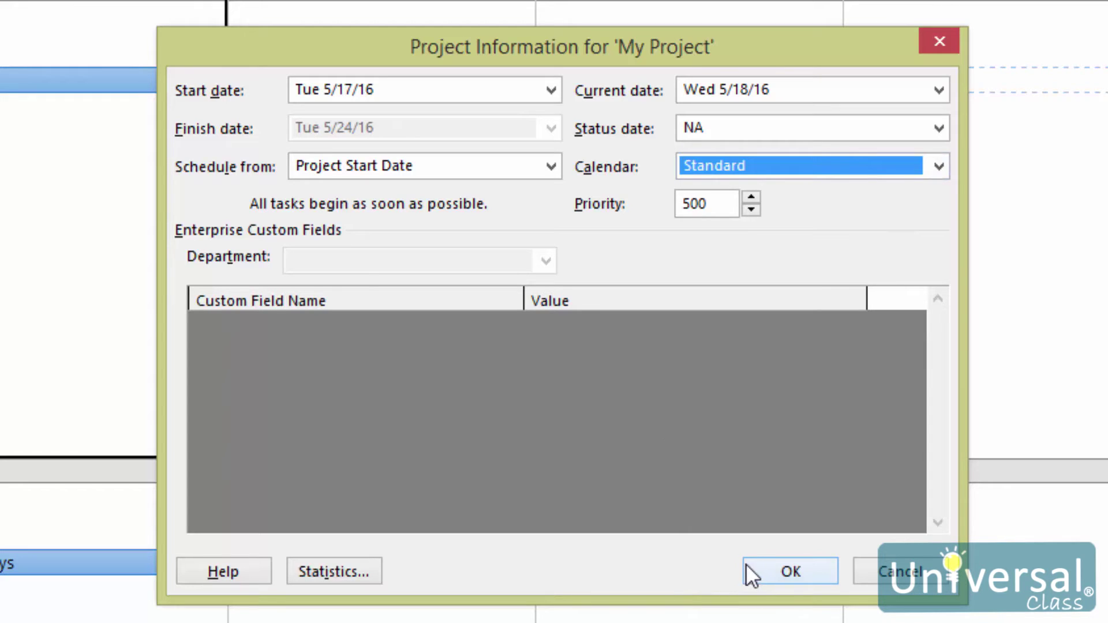
pyautogui.click(789, 570)
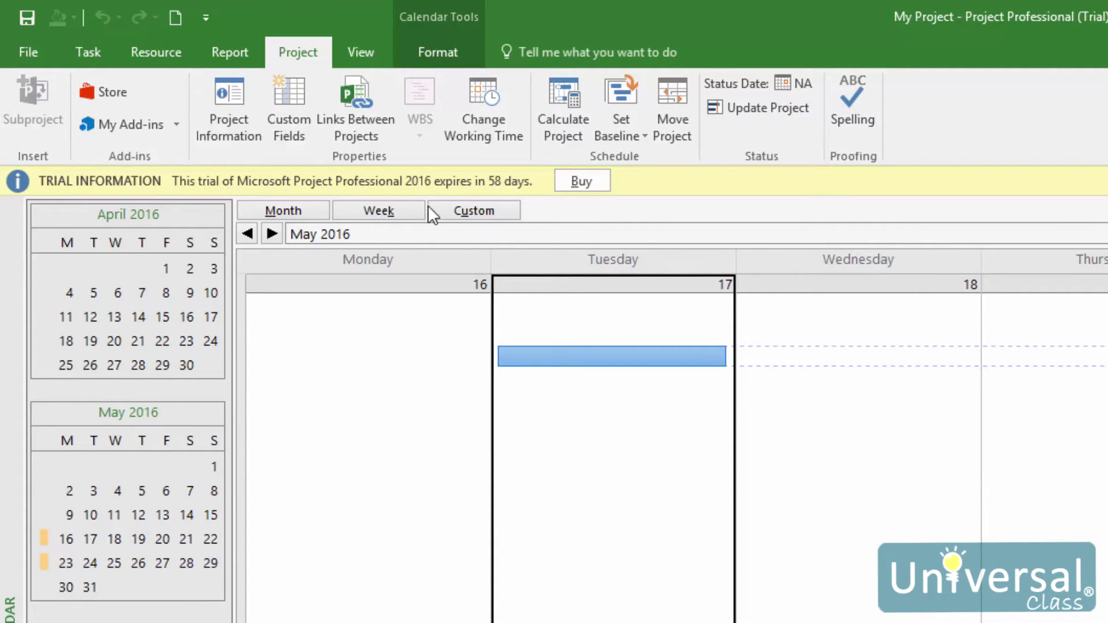
pyautogui.click(28, 50)
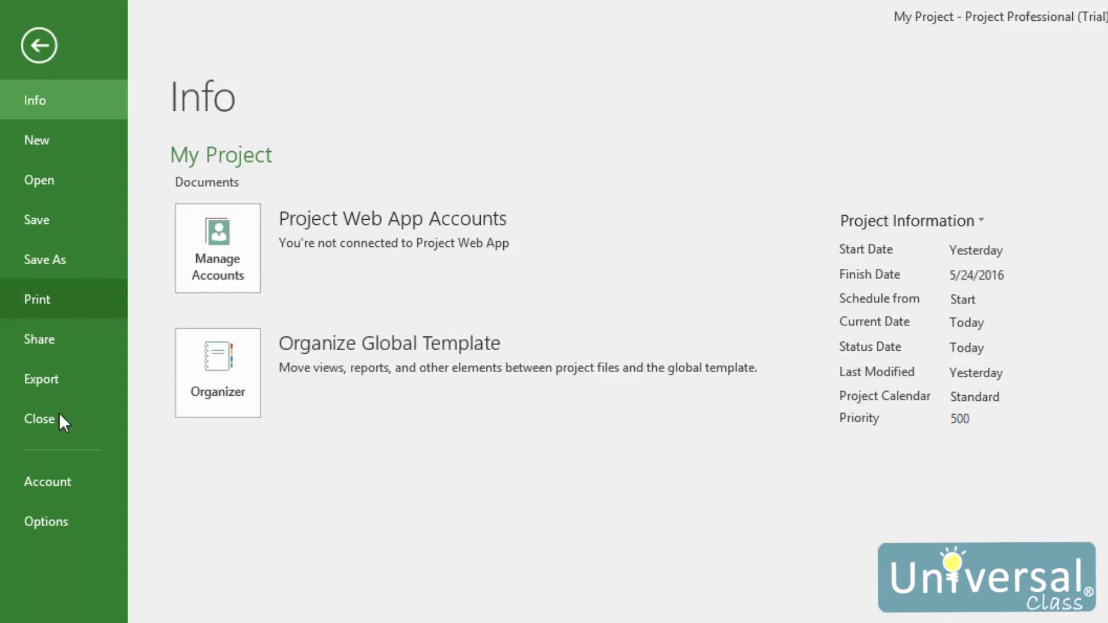
pyautogui.click(46, 522)
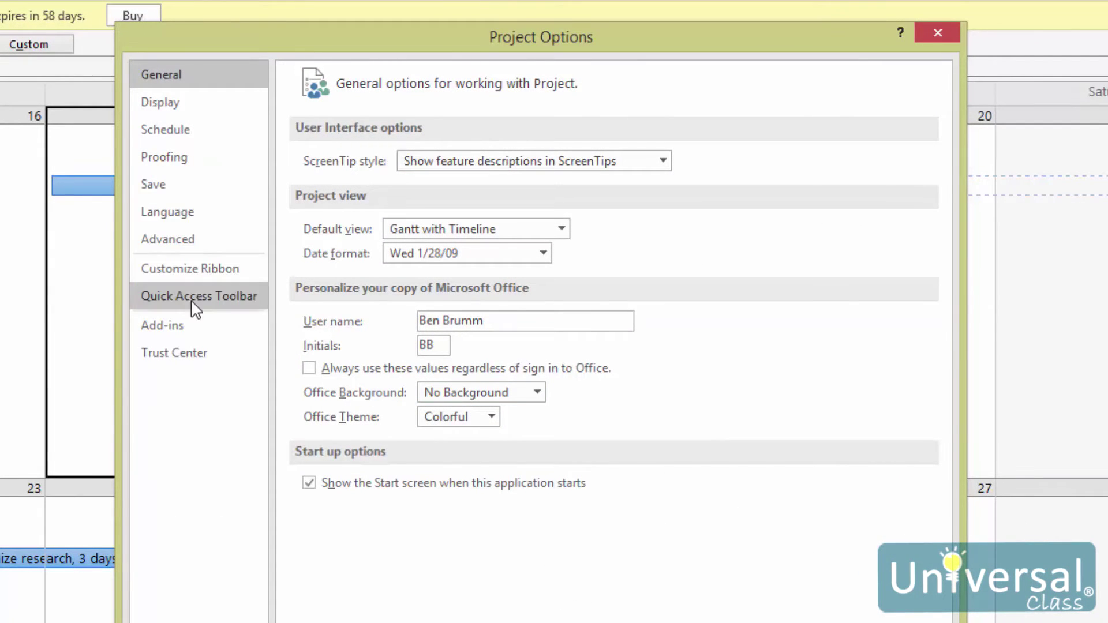
pyautogui.click(190, 128)
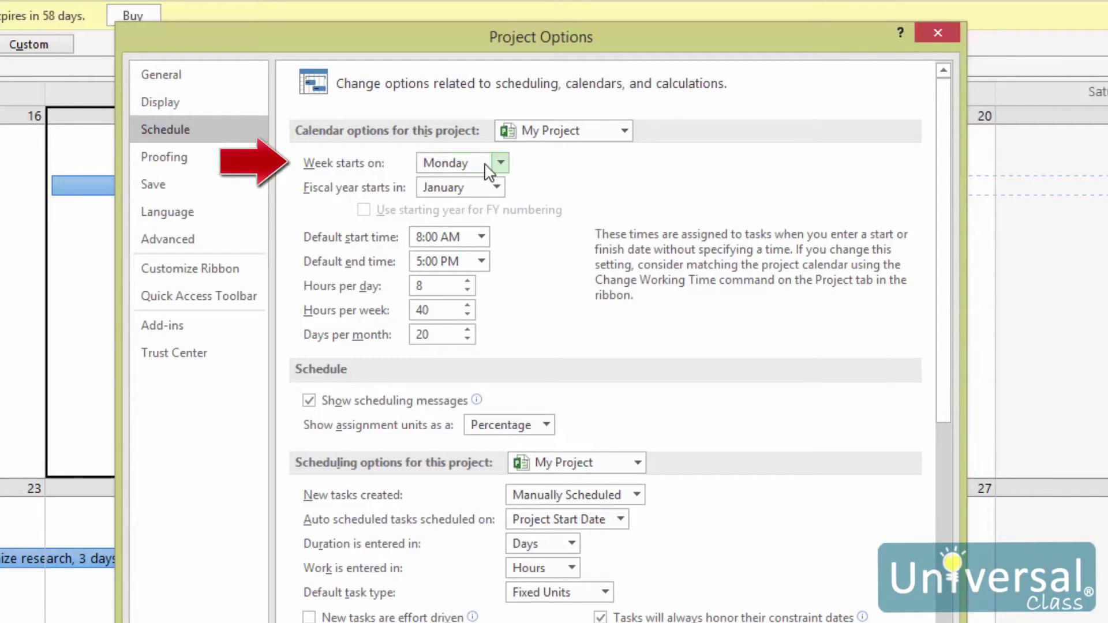
pyautogui.click(499, 164)
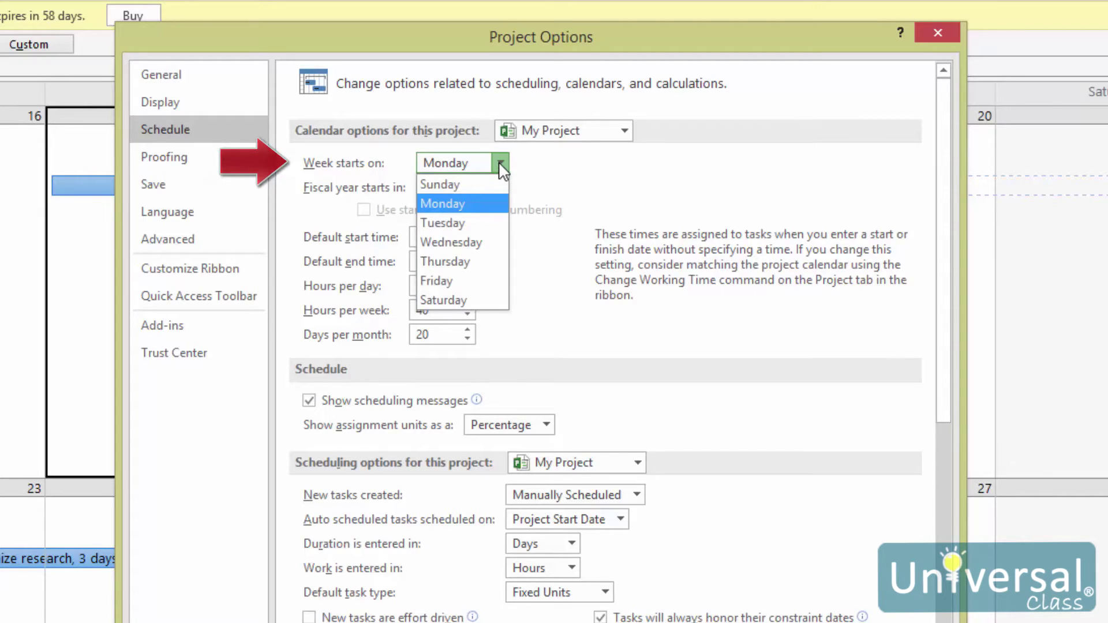
pyautogui.click(500, 165)
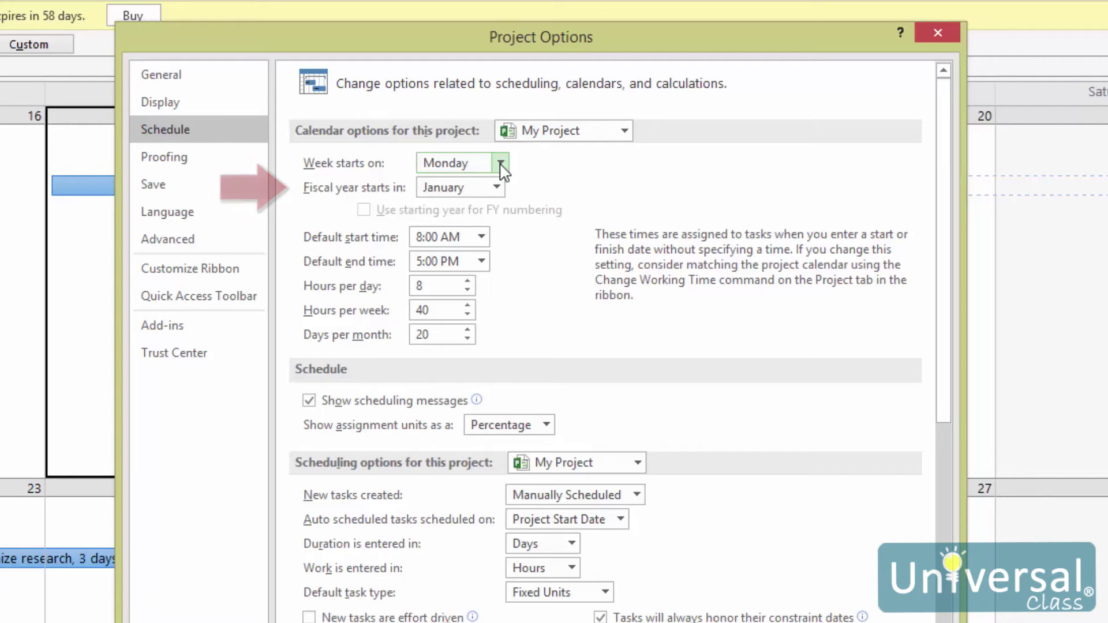
pyautogui.click(497, 187)
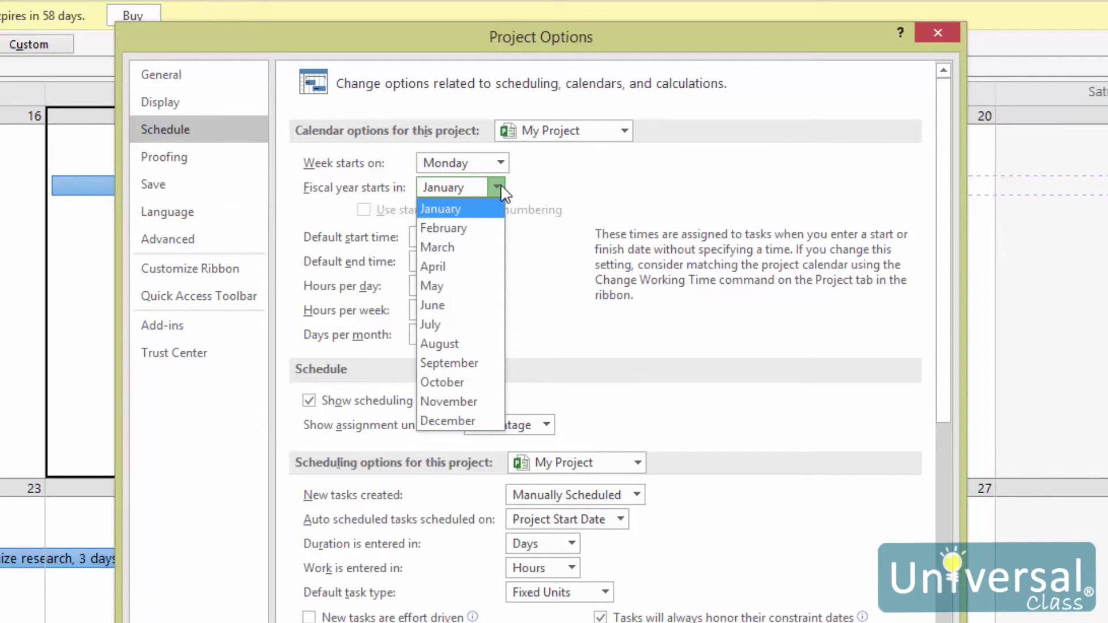
pyautogui.click(498, 188)
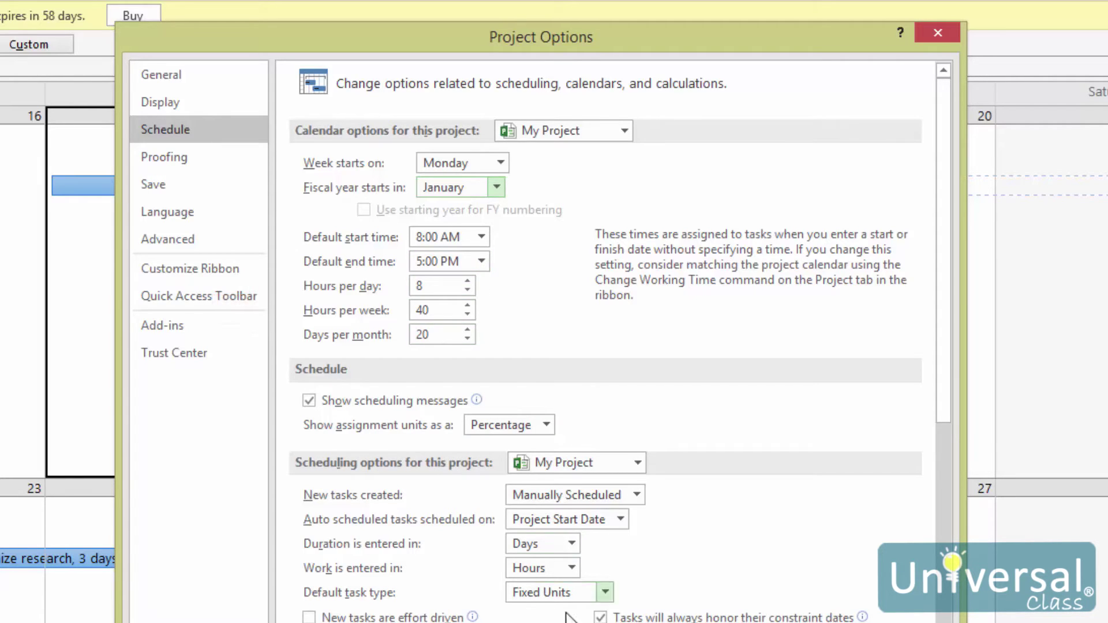
pyautogui.press('Return')
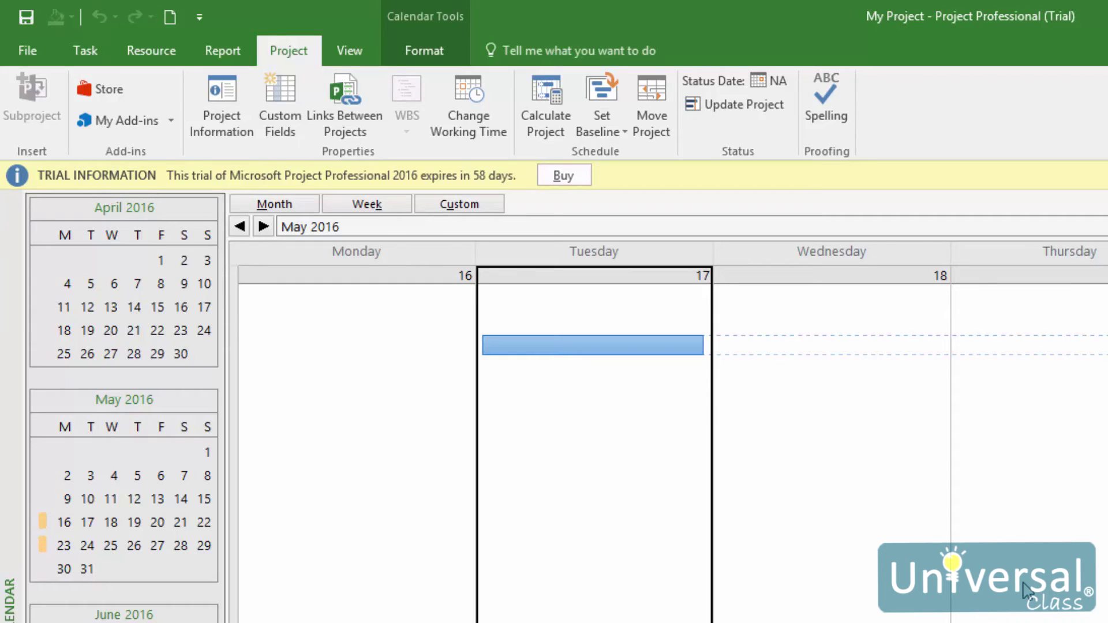
# Switch to the Gantt Chart and give Organize research the 24 Hours calendar, ending Thu 5/19/16
pyautogui.click(351, 49)
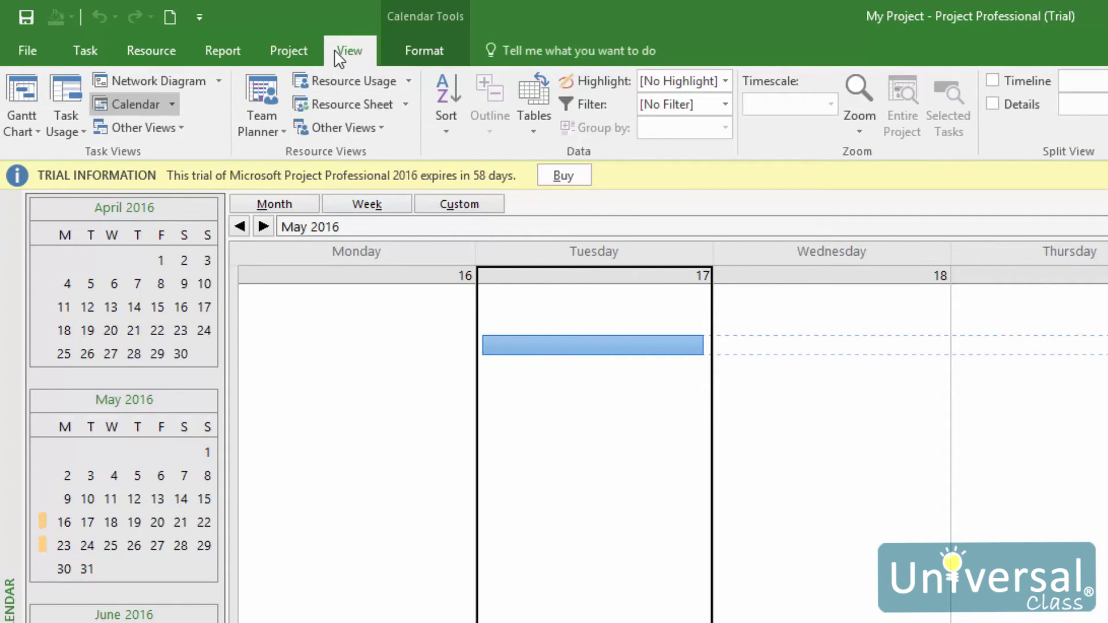
pyautogui.click(19, 89)
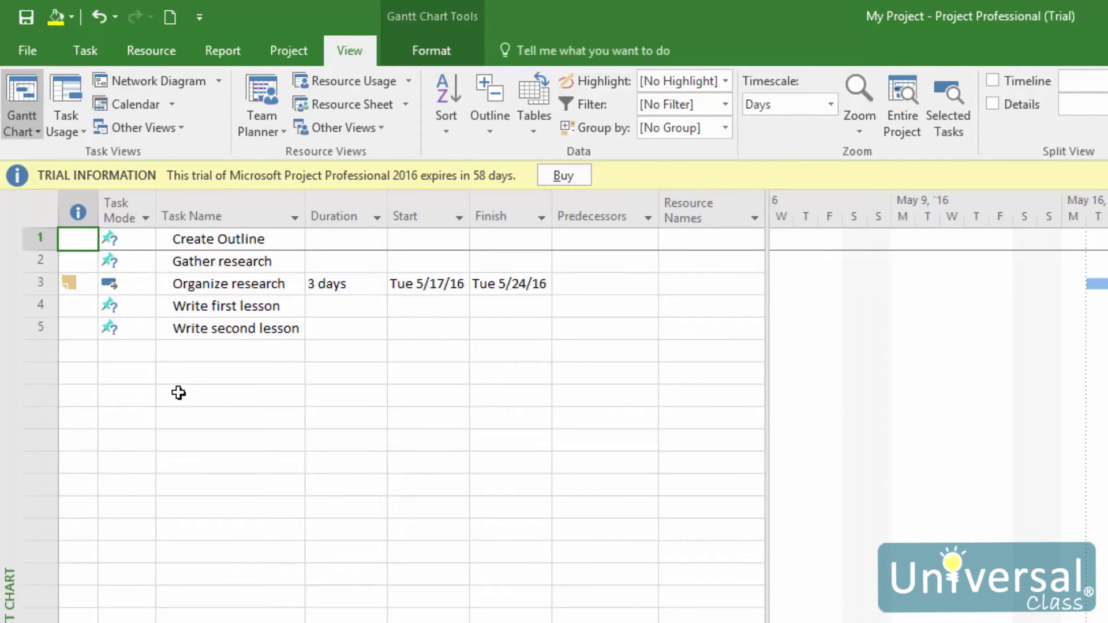
pyautogui.doubleClick(217, 287)
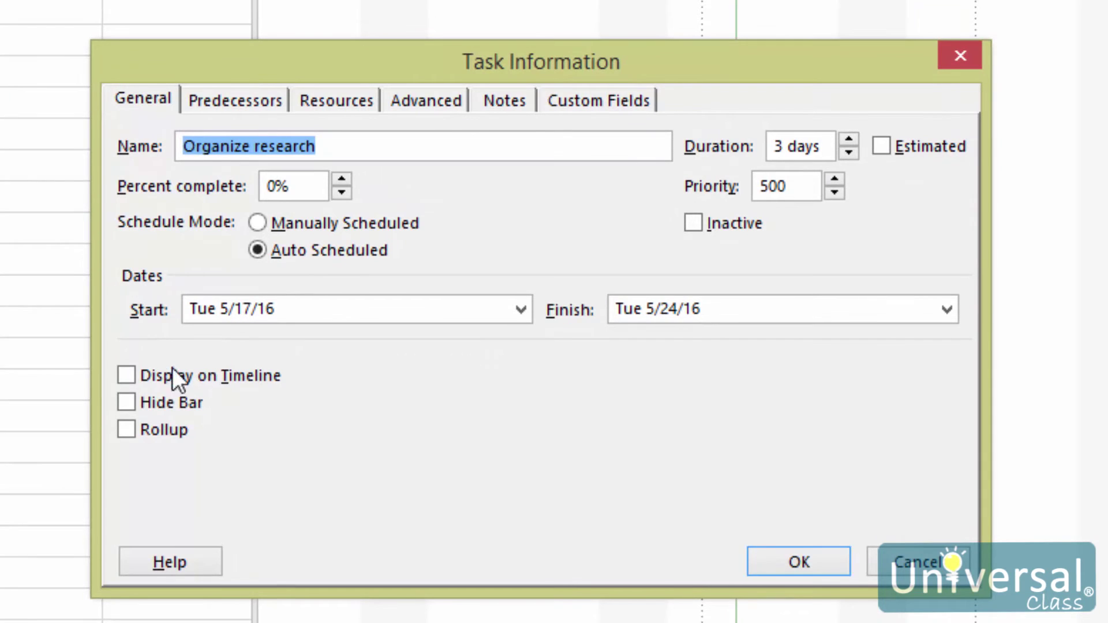
pyautogui.click(435, 102)
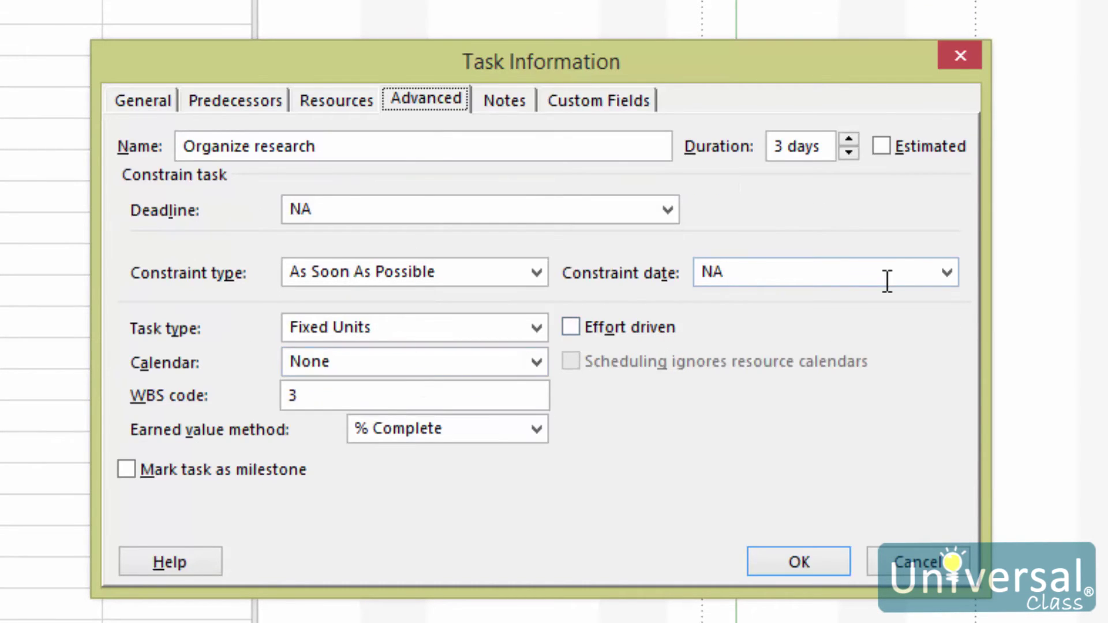
pyautogui.click(535, 361)
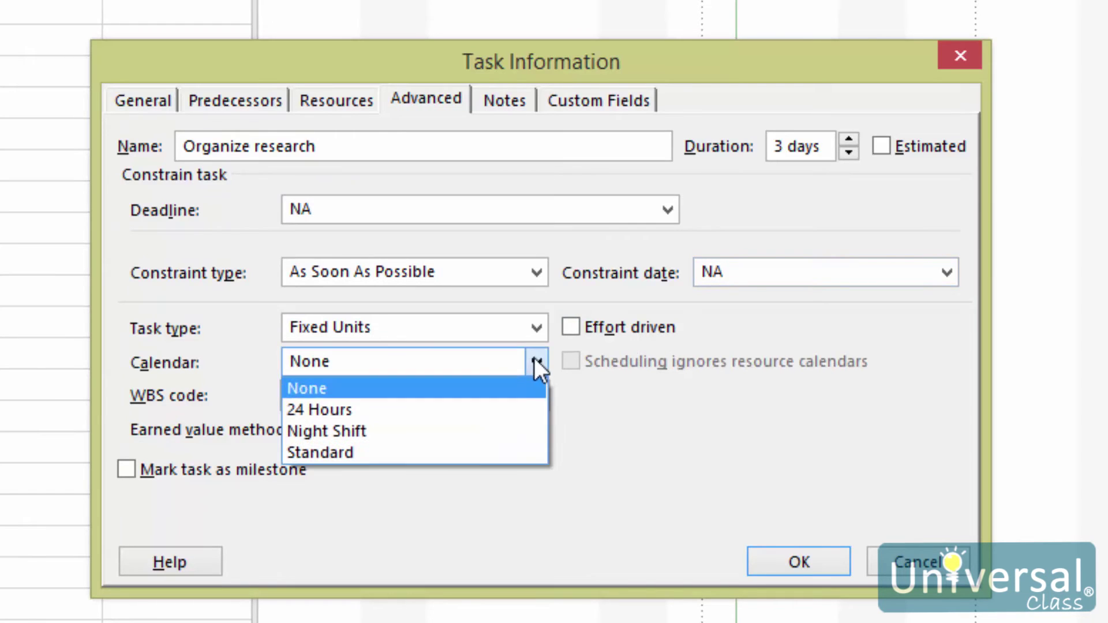
pyautogui.click(334, 410)
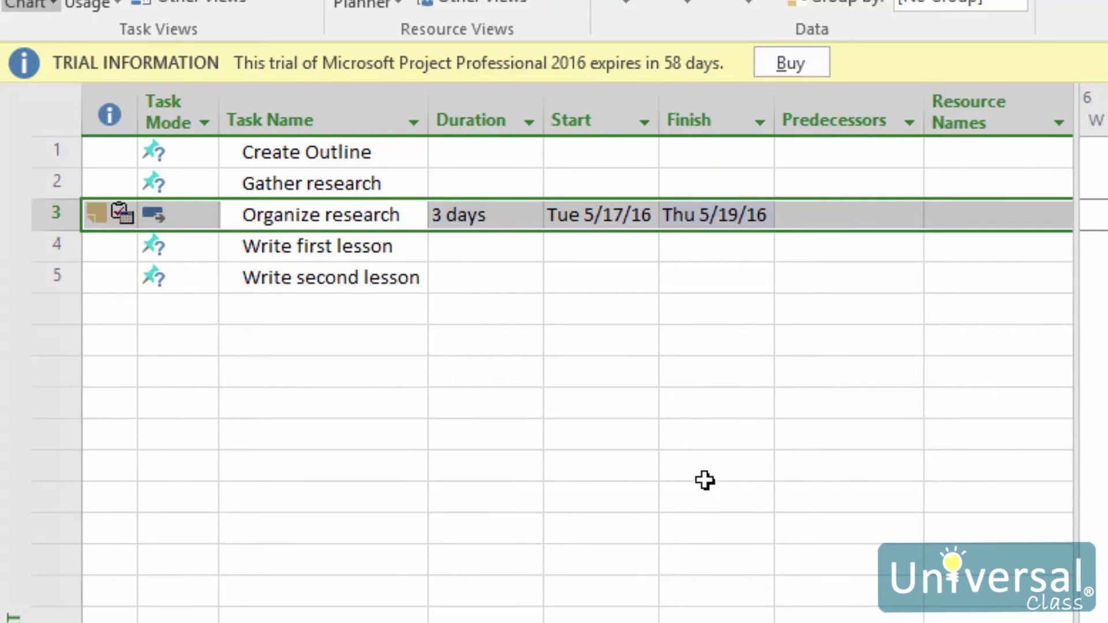
pyautogui.click(323, 278)
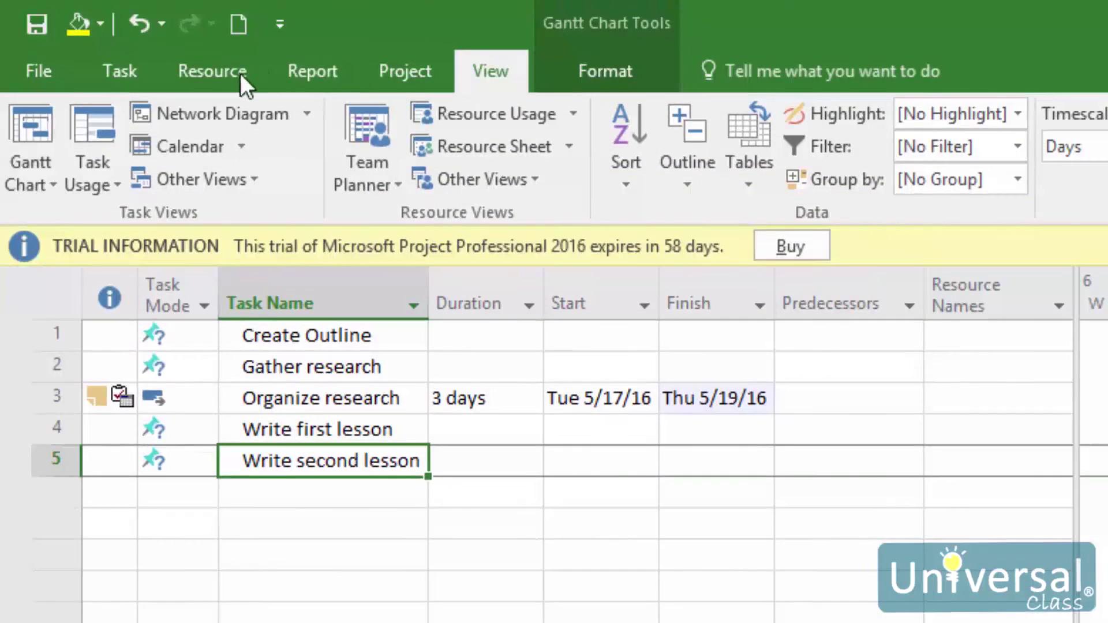
# Switch to the Resource Sheet view
pyautogui.click(222, 64)
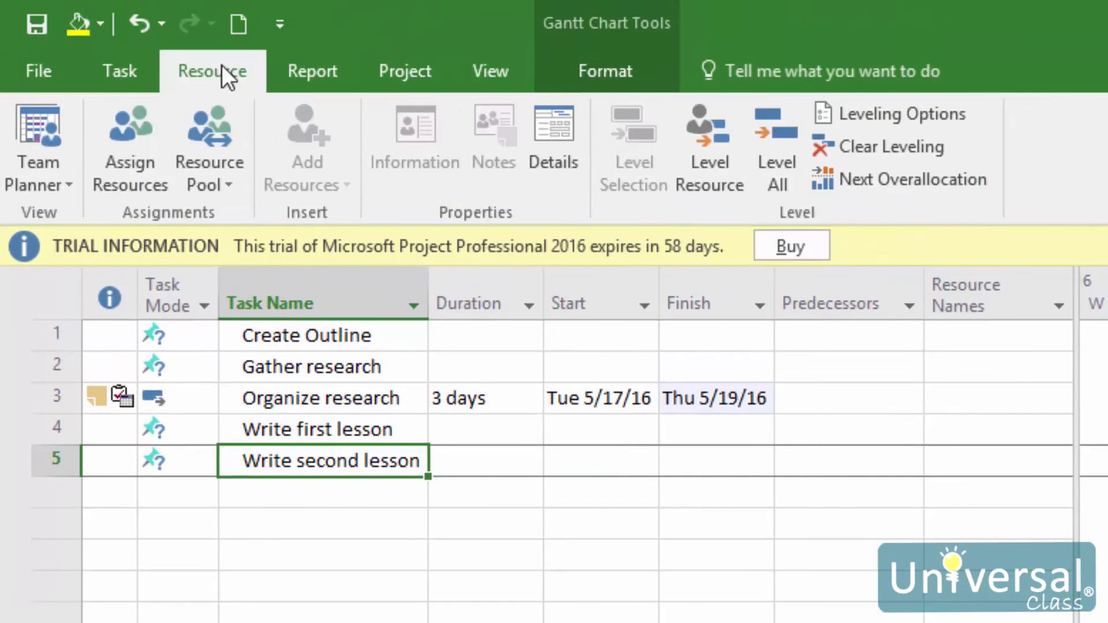
pyautogui.click(39, 167)
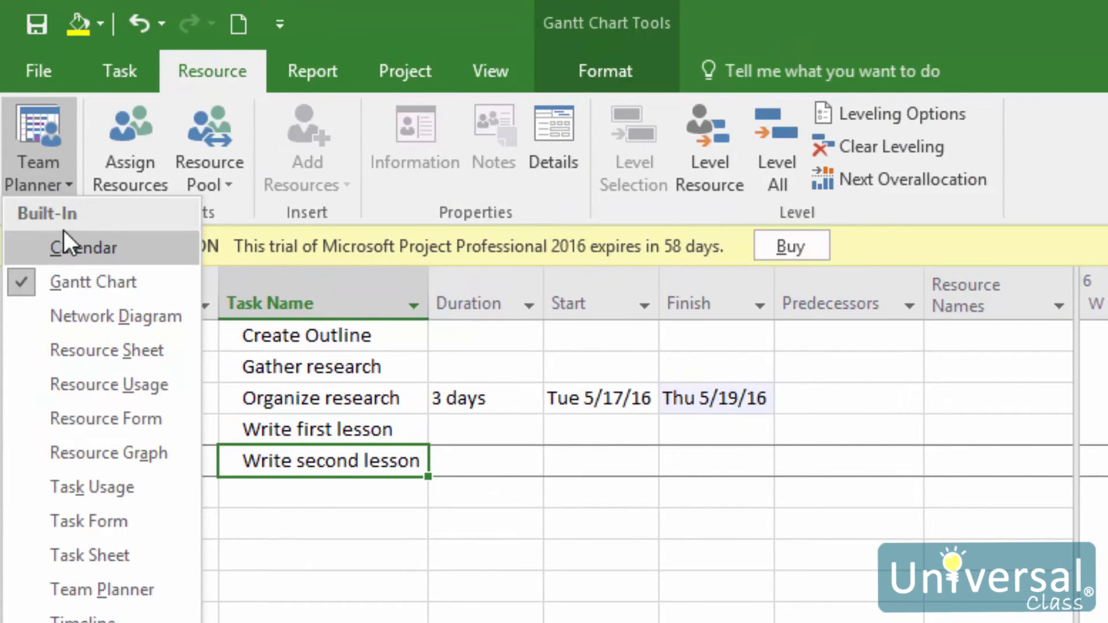
pyautogui.click(33, 131)
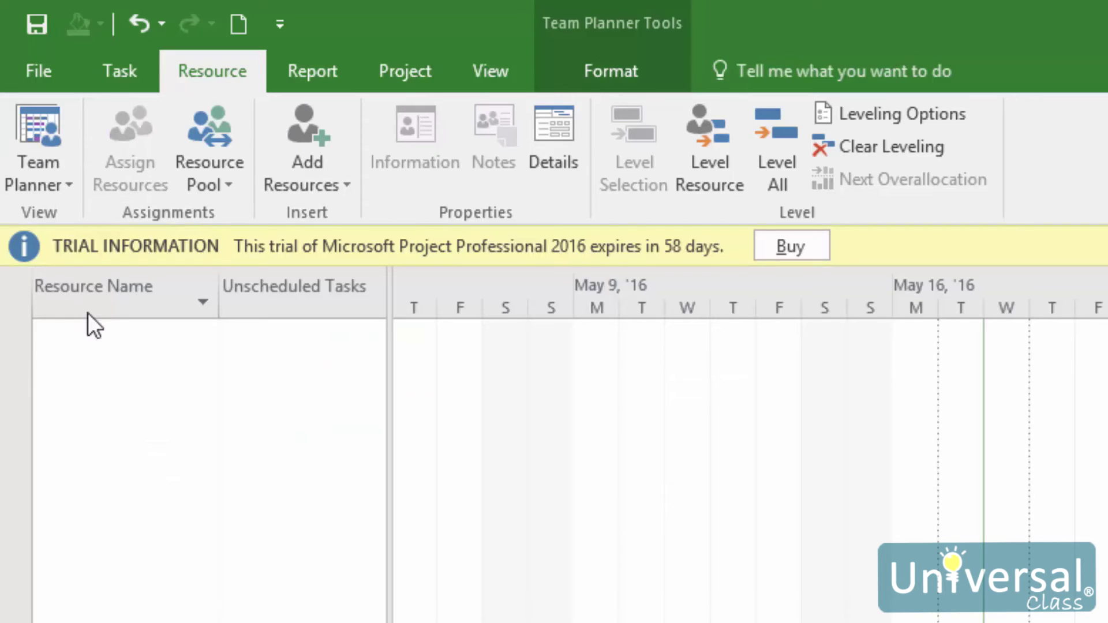
pyautogui.click(477, 73)
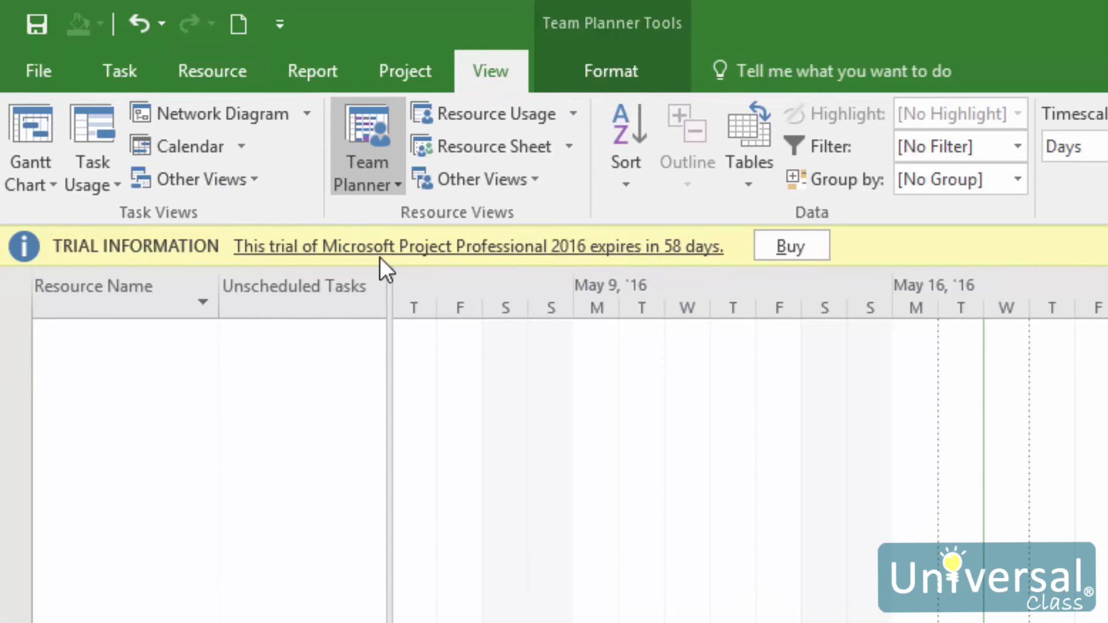
pyautogui.click(502, 148)
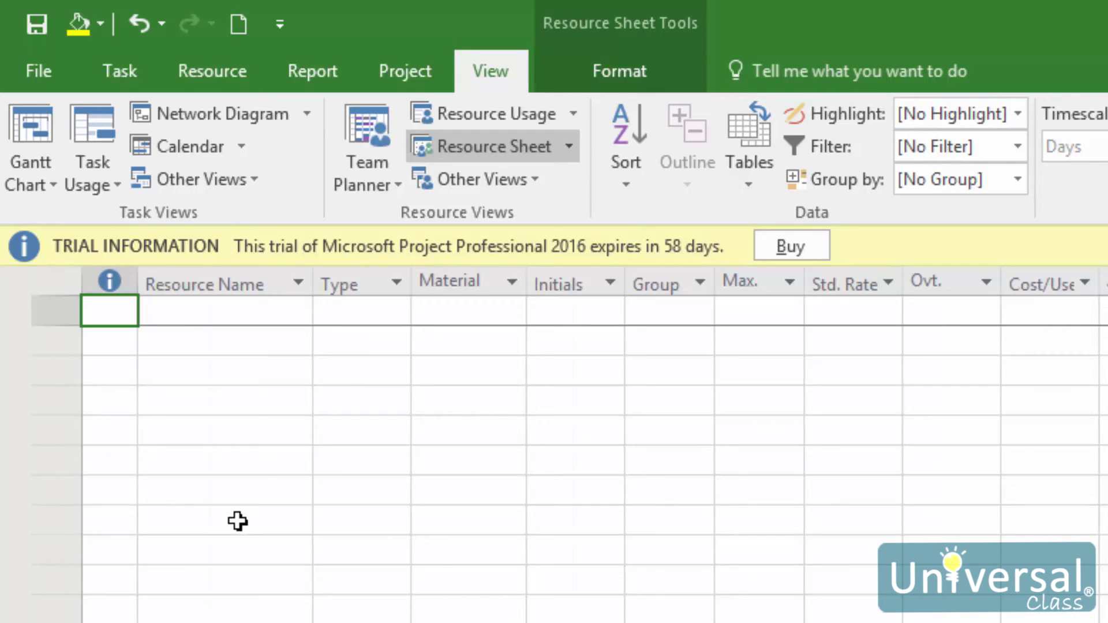
# Enter 'Microsoft Word' as the first resource, a Work resource at 100% max units
pyautogui.click(200, 305)
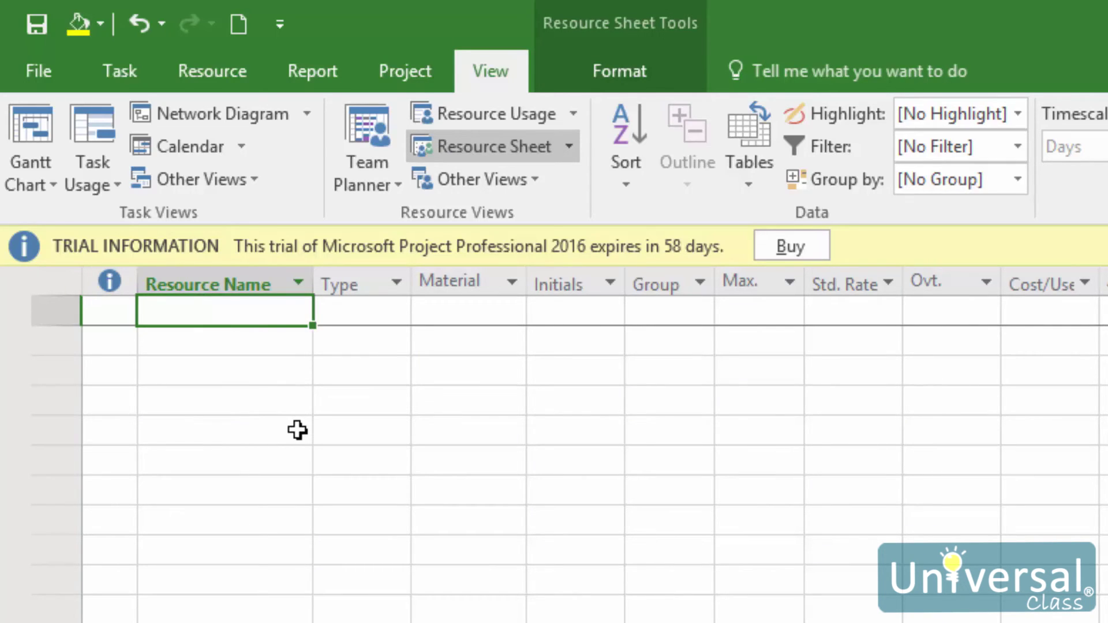
pyautogui.write('Microso')
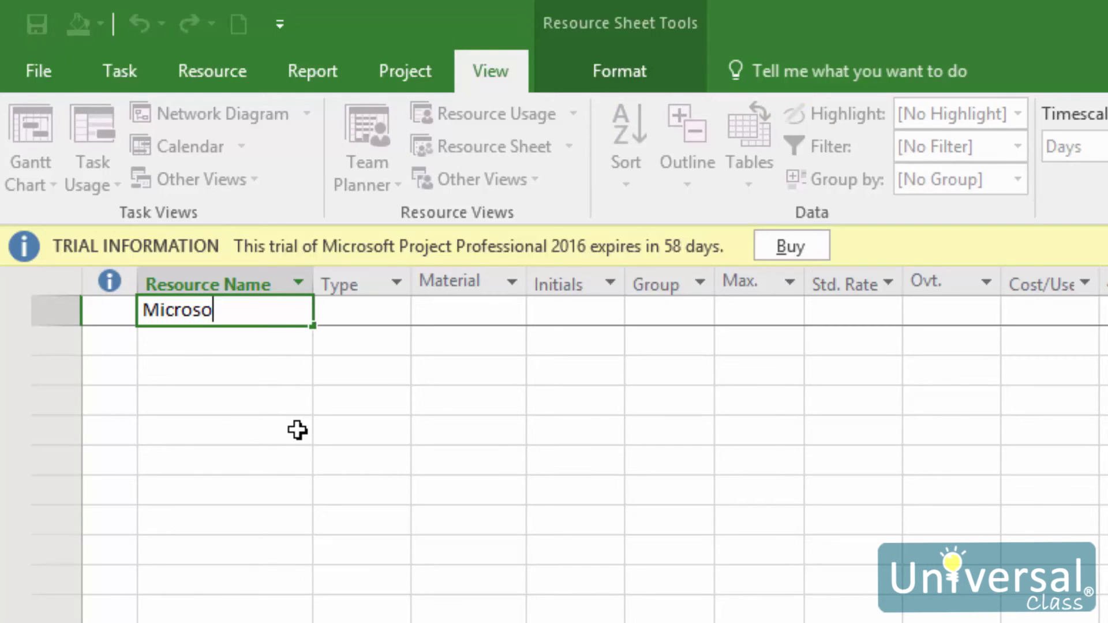
pyautogui.write('ft Wor')
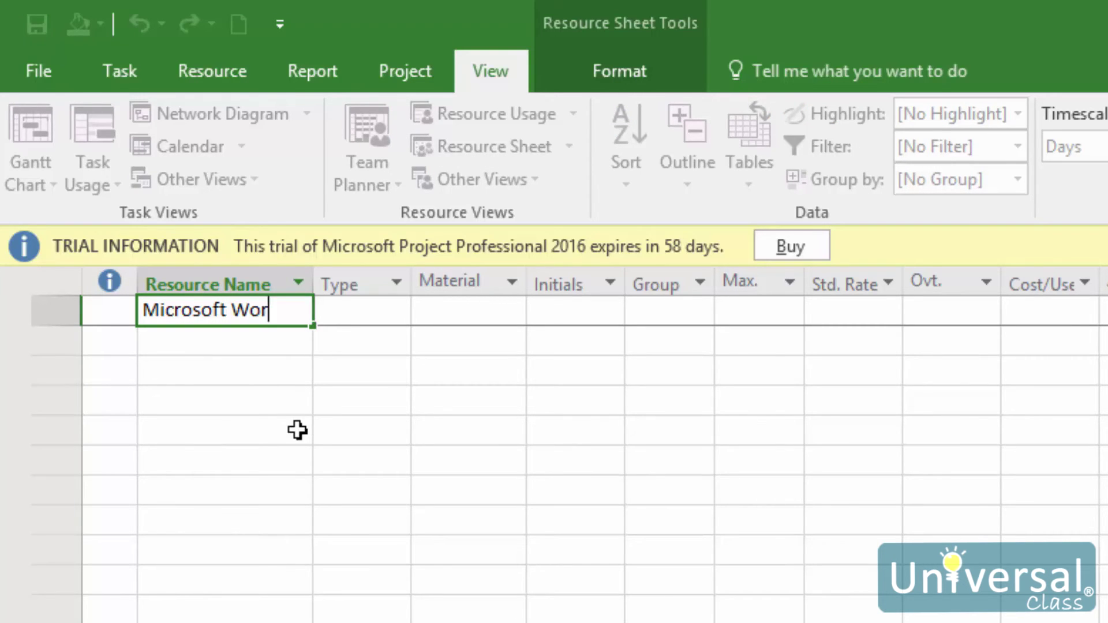
pyautogui.write('d')
pyautogui.press('Return')
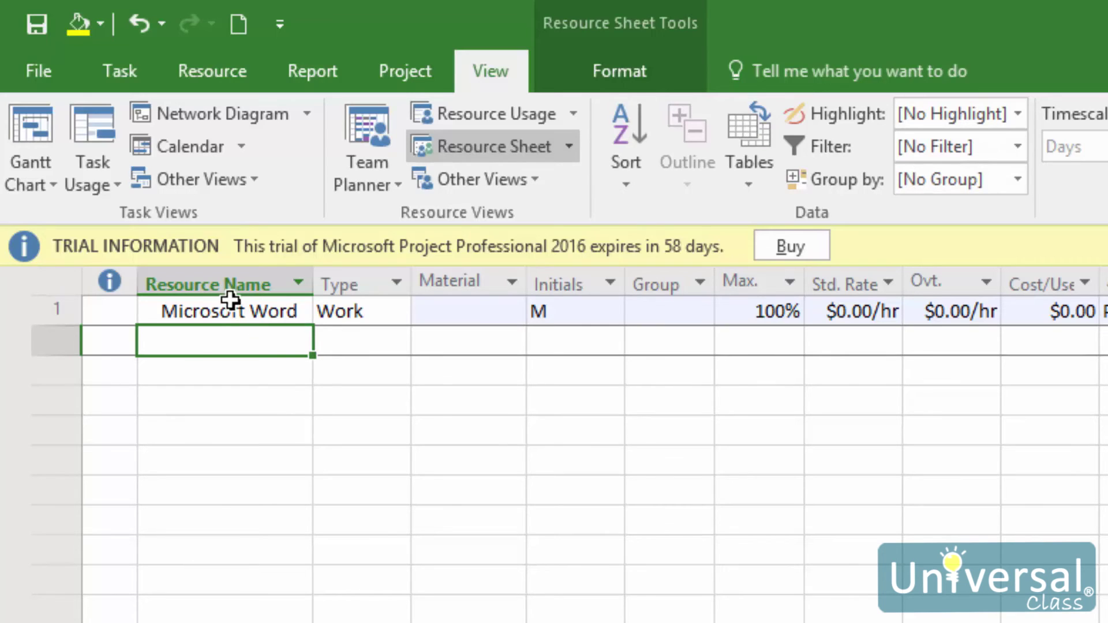
pyautogui.doubleClick(203, 314)
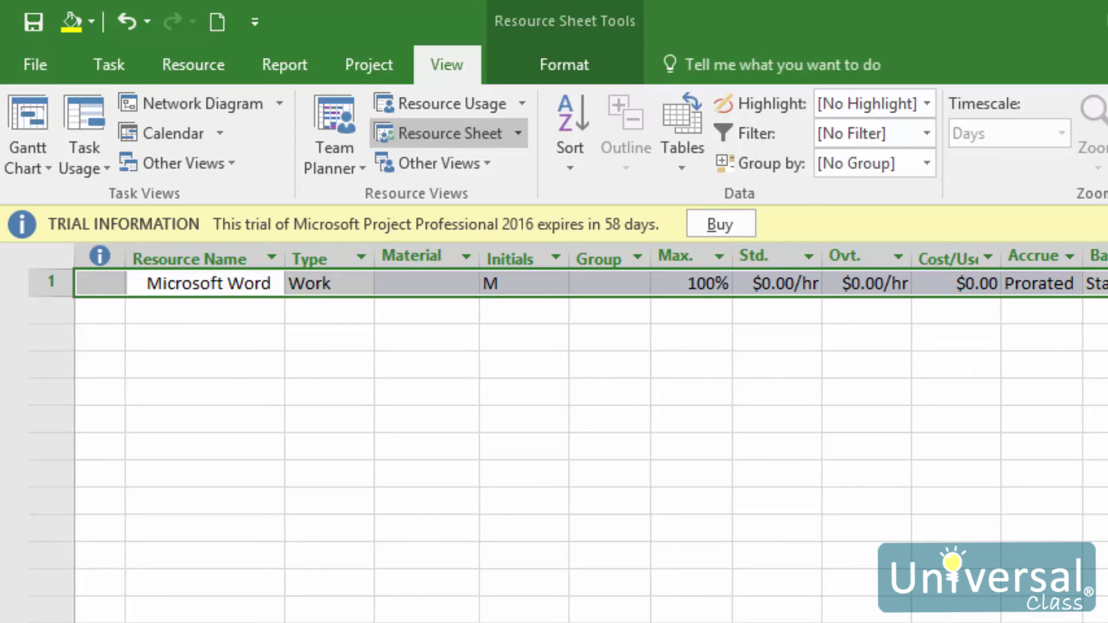
# In Change Working Time, create a 'St. Patrick's Day' exception on March 17, 2016
pyautogui.click(383, 58)
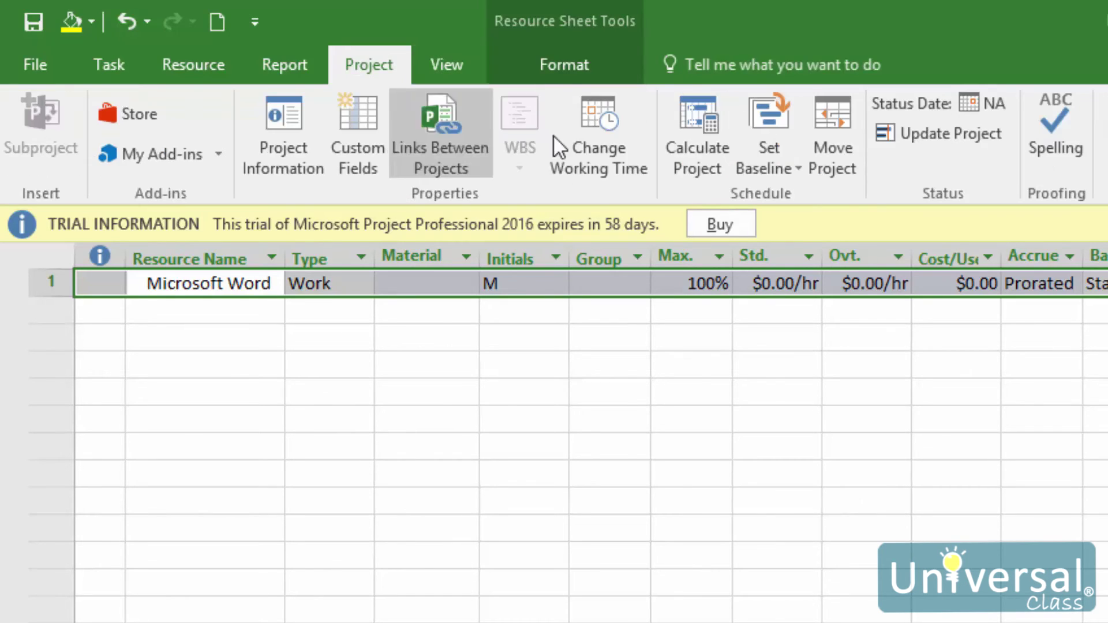
pyautogui.click(605, 160)
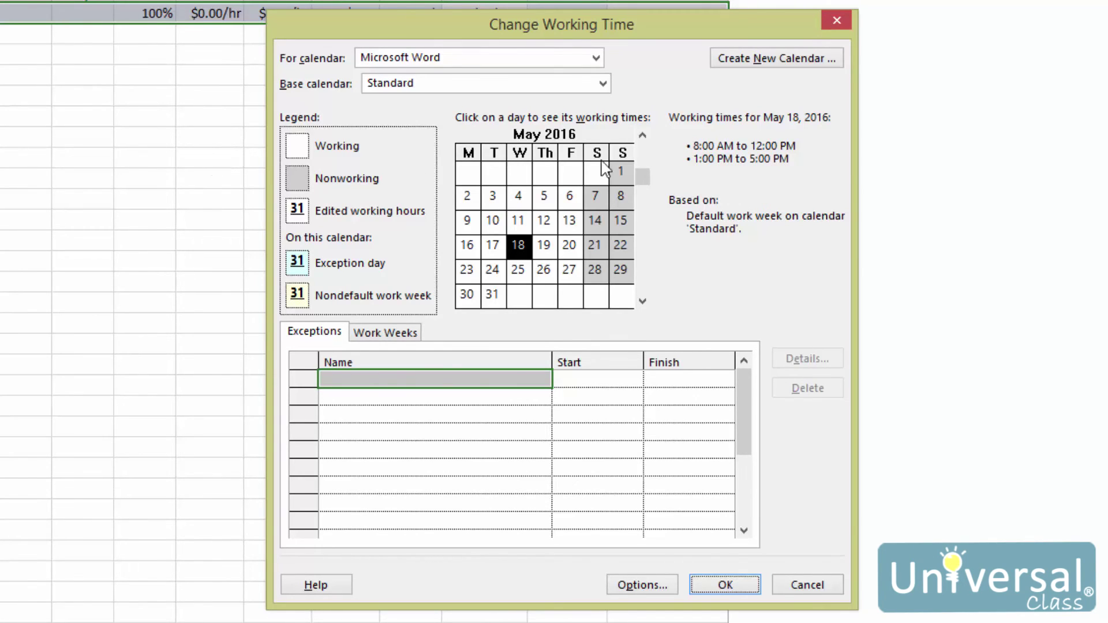
pyautogui.click(646, 151)
pyautogui.click(645, 151)
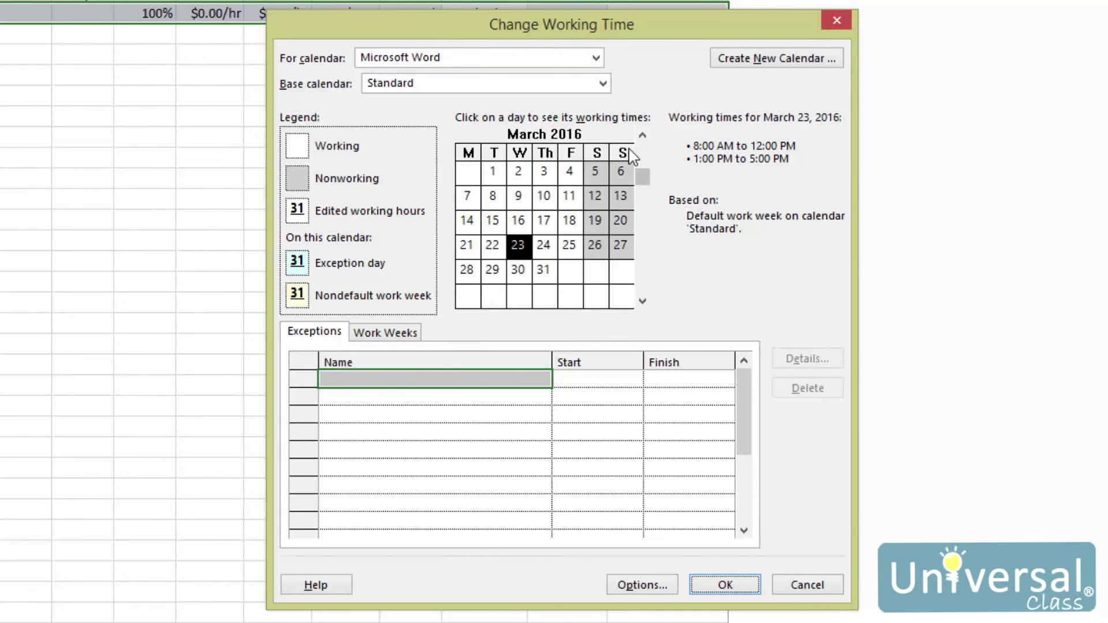
pyautogui.click(542, 222)
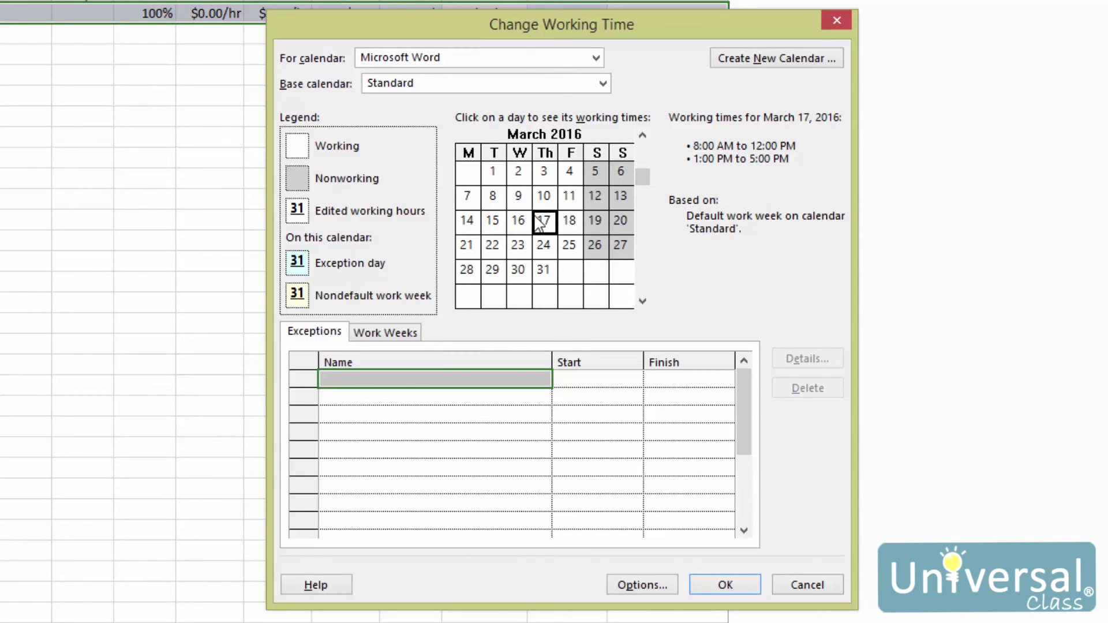
pyautogui.click(364, 379)
pyautogui.write('St. Patr')
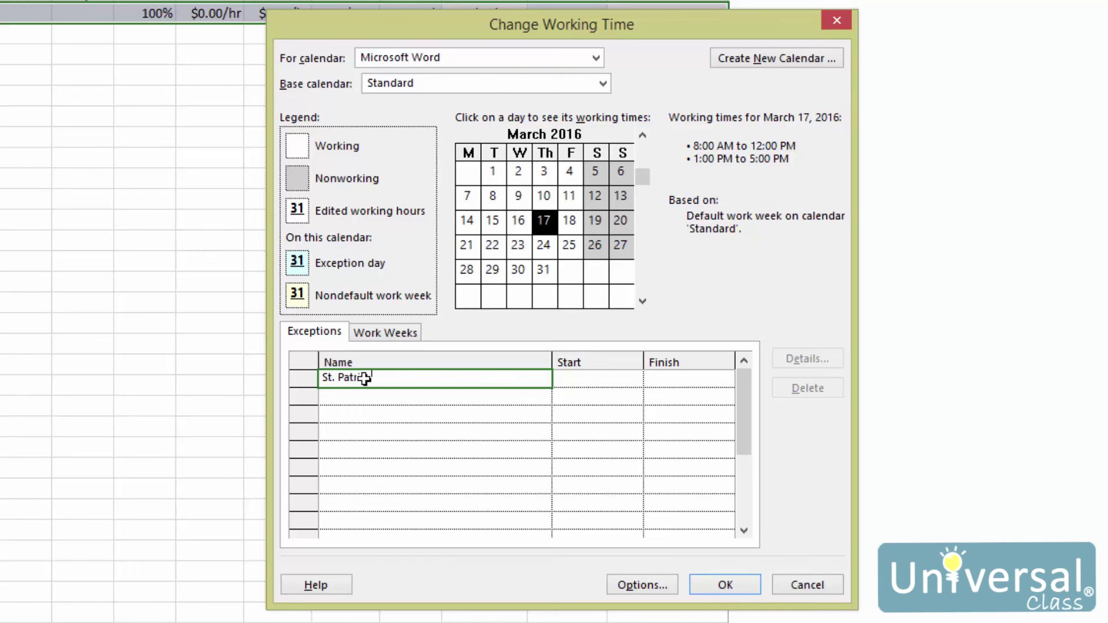
pyautogui.write("ick's Day")
pyautogui.click(569, 379)
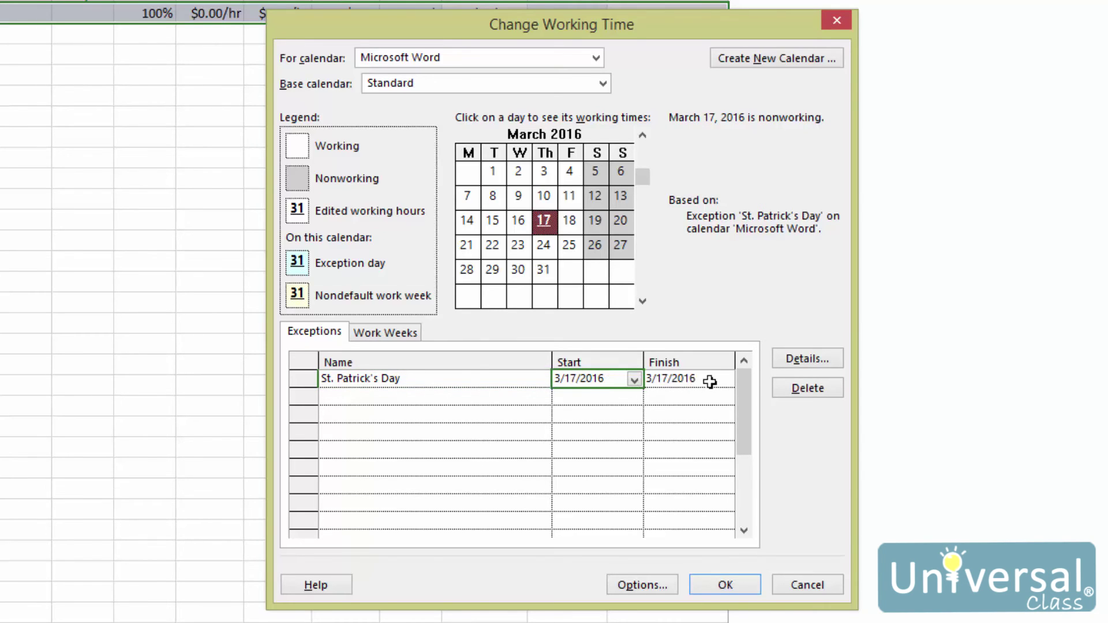
# Limit the St. Patrick's Day exception to 8:00 AM–12:00 PM by deleting the 1:00–5:00 PM period
pyautogui.click(811, 360)
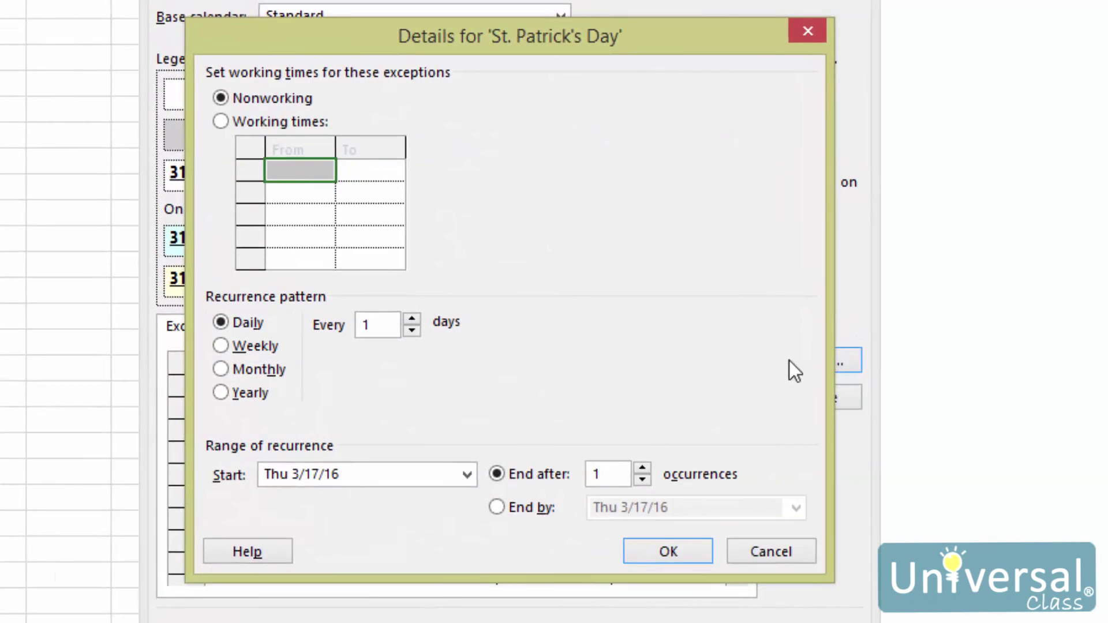
pyautogui.click(221, 122)
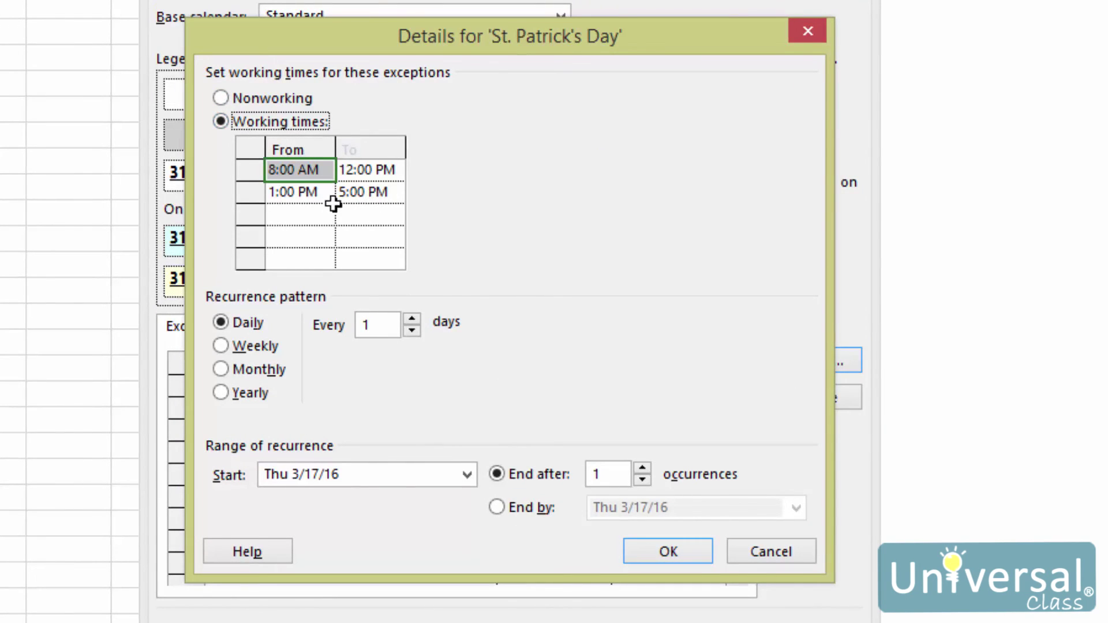
pyautogui.click(314, 191)
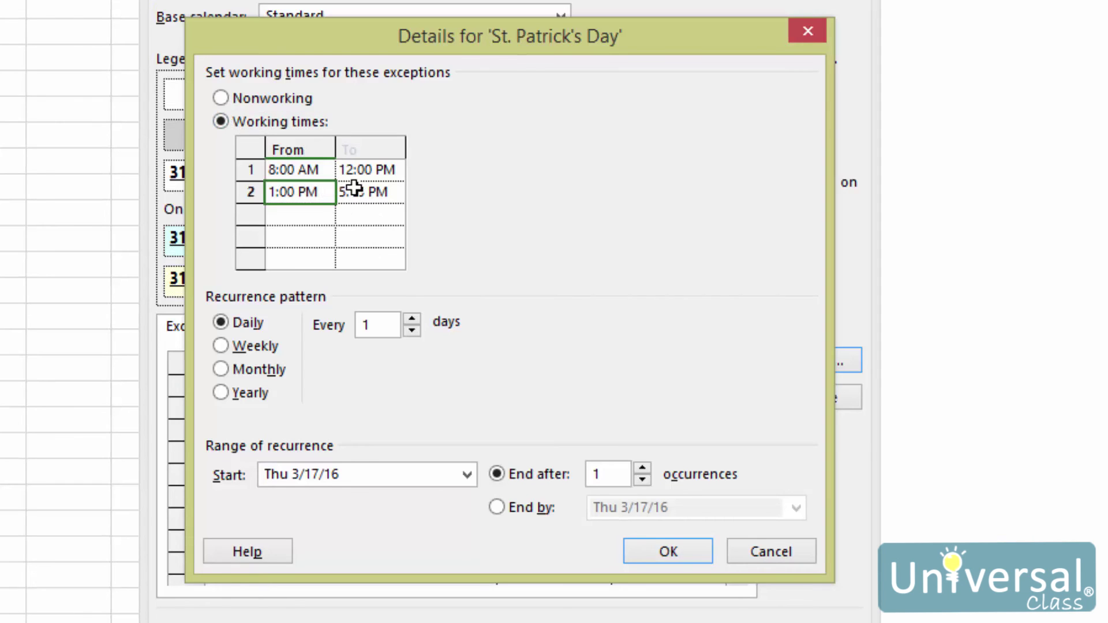
pyautogui.press('Delete')
pyautogui.click(379, 192)
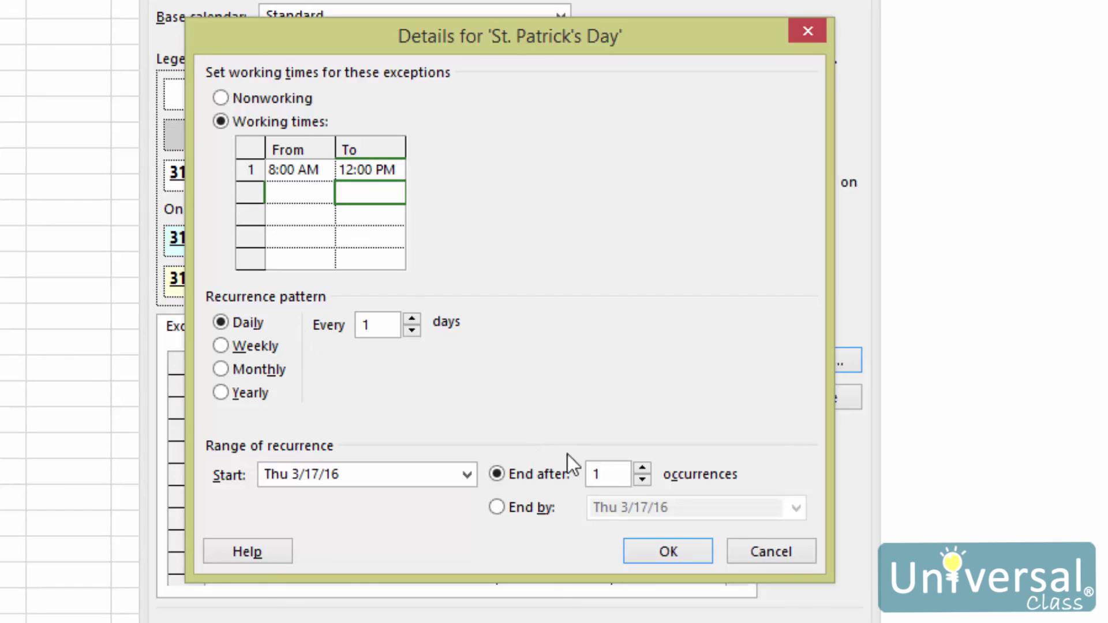
pyautogui.click(649, 555)
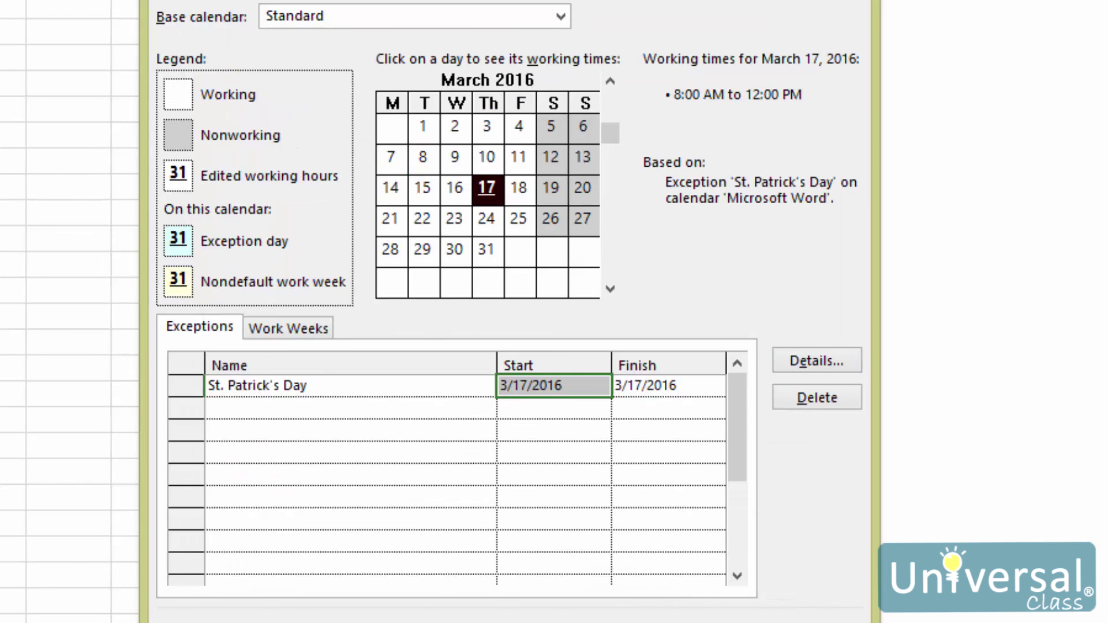
pyautogui.press('Return')
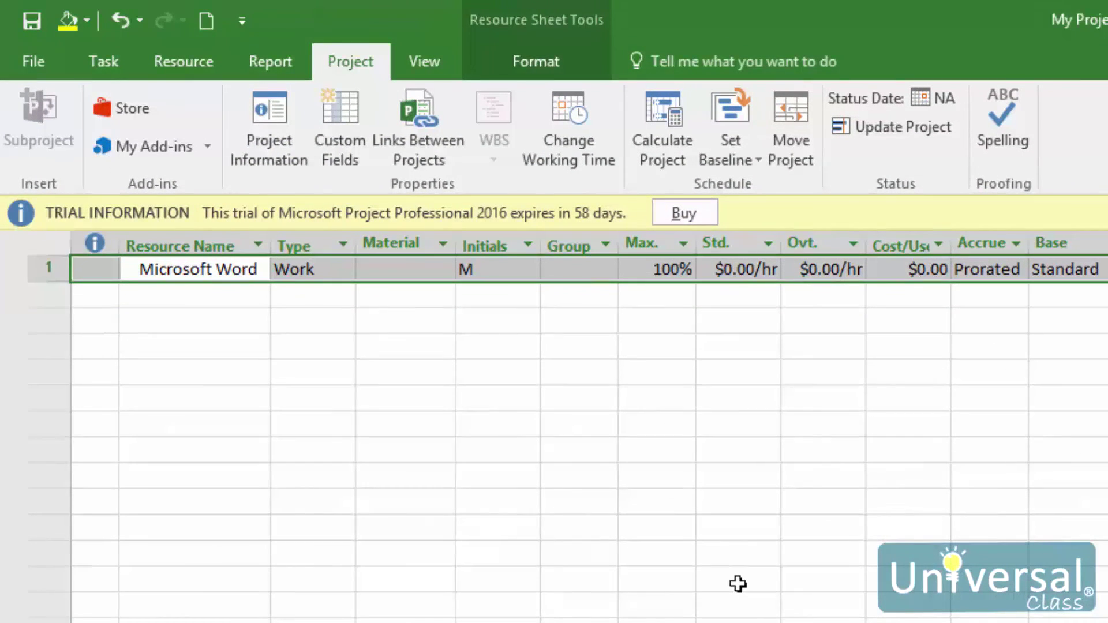